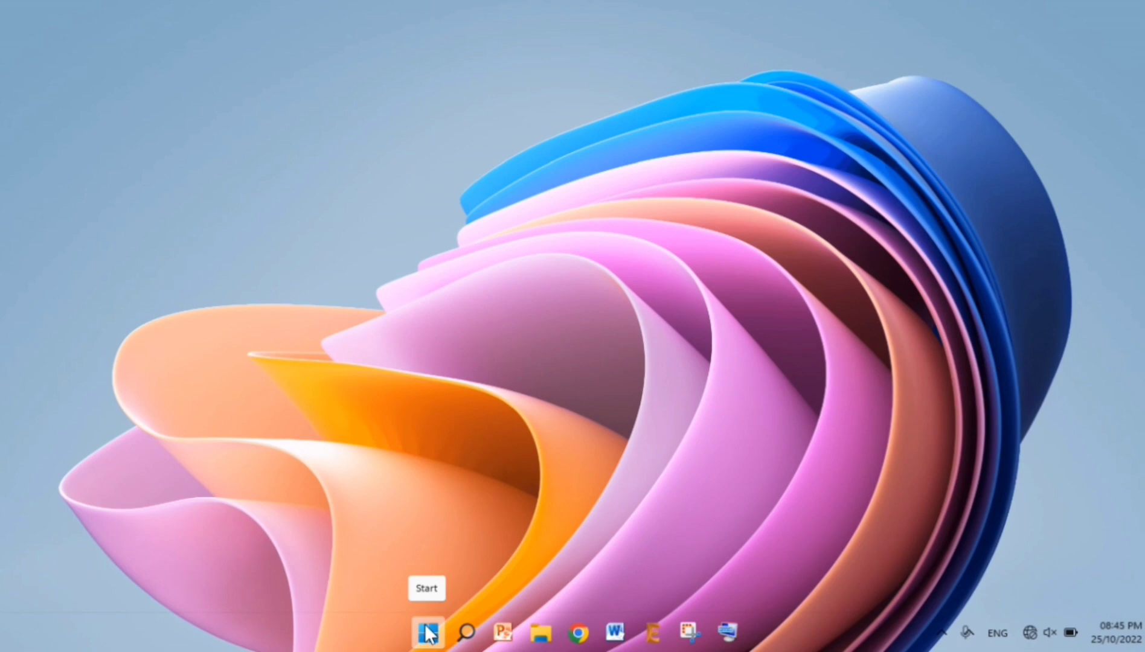
# - Run the 'temp' command to open the Windows Temp folder in File Explorer
pyautogui.press('super+r')
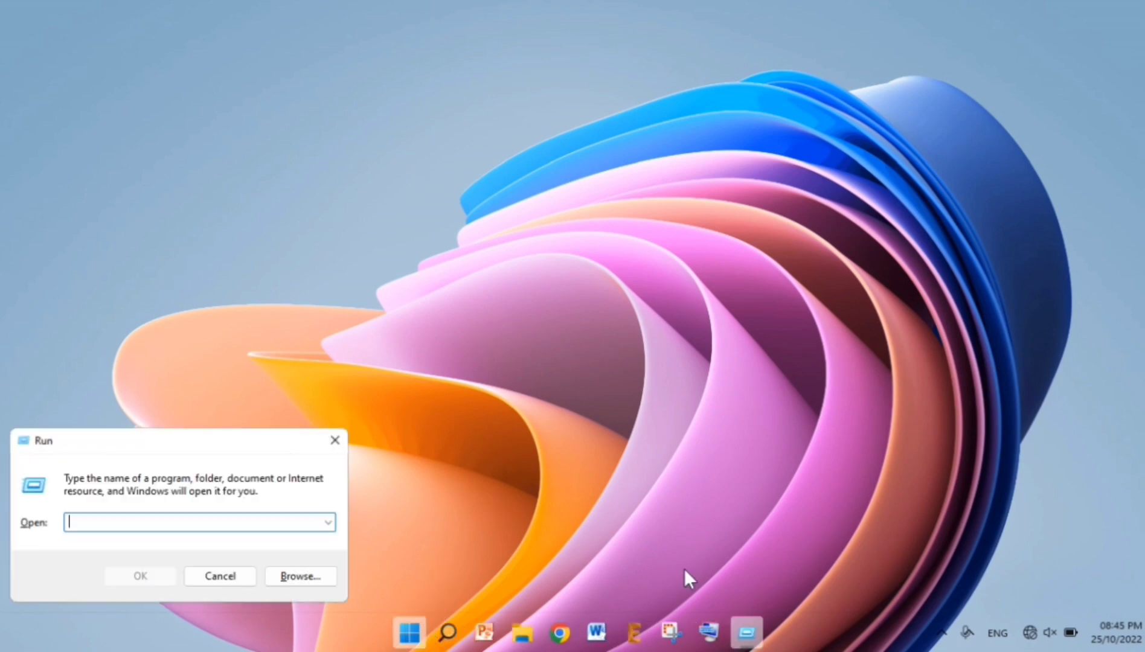
pyautogui.press('super+x')
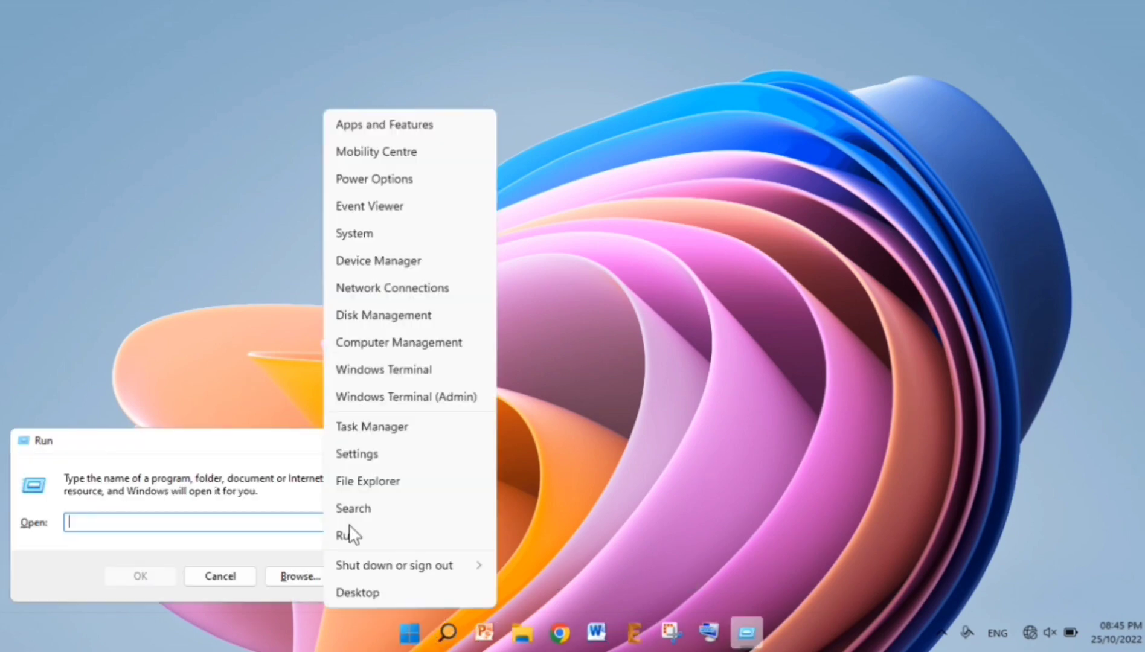
pyautogui.click(349, 534)
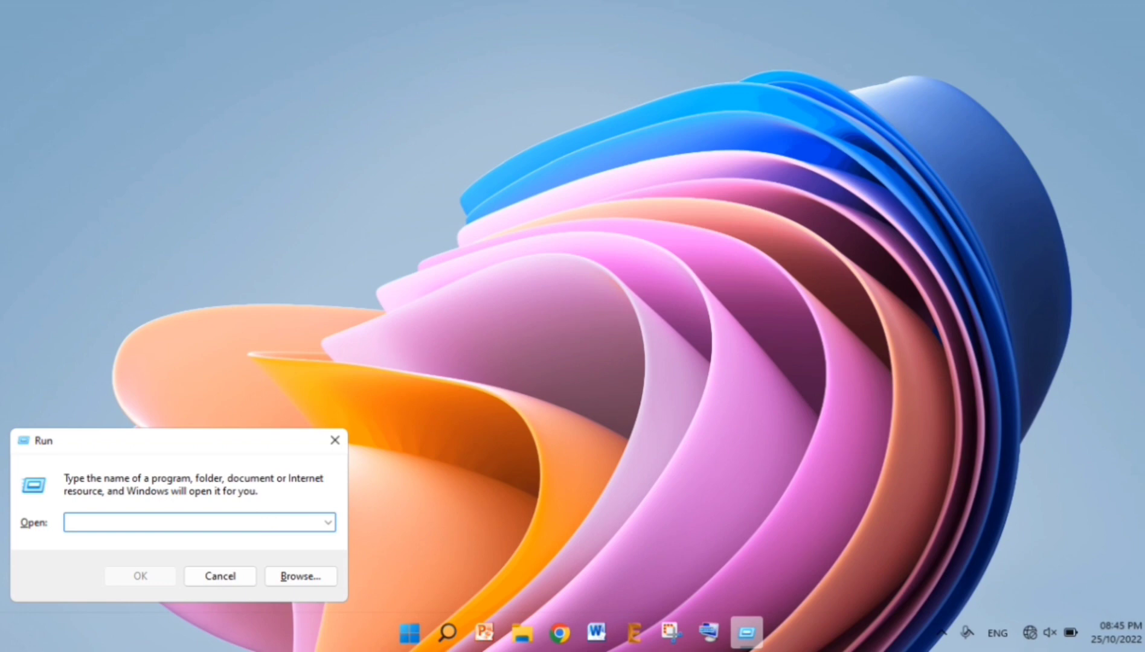
pyautogui.write('temp')
pyautogui.click(152, 570)
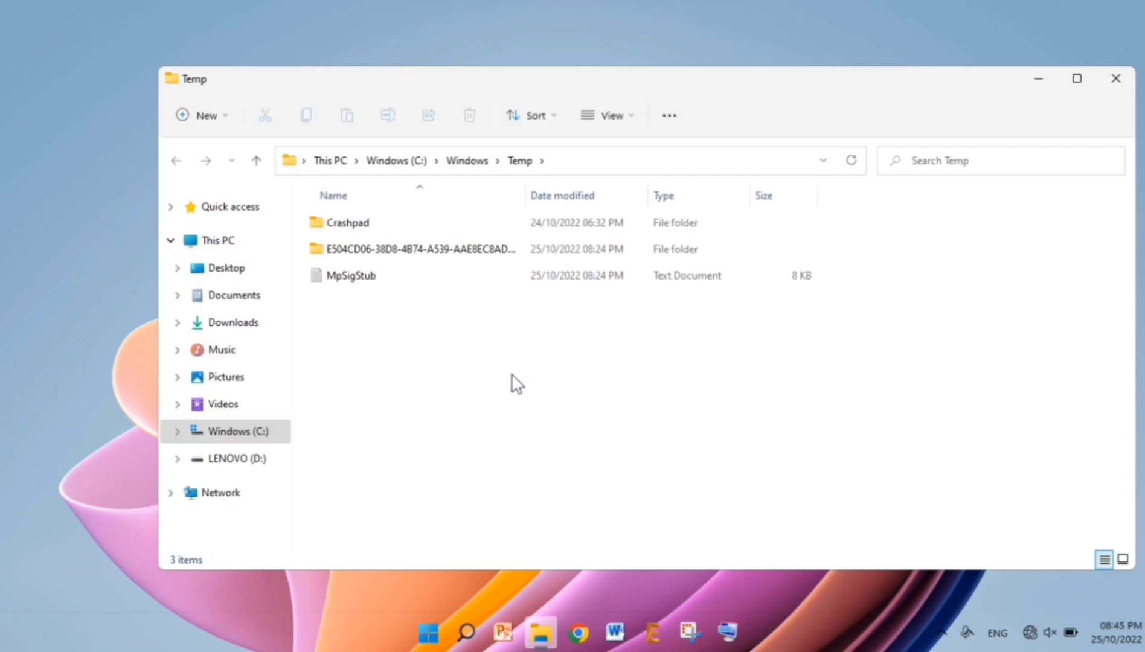
# - Select all three items in the Temp folder and delete them
pyautogui.moveTo(512, 375); pyautogui.dragTo(514, 215)
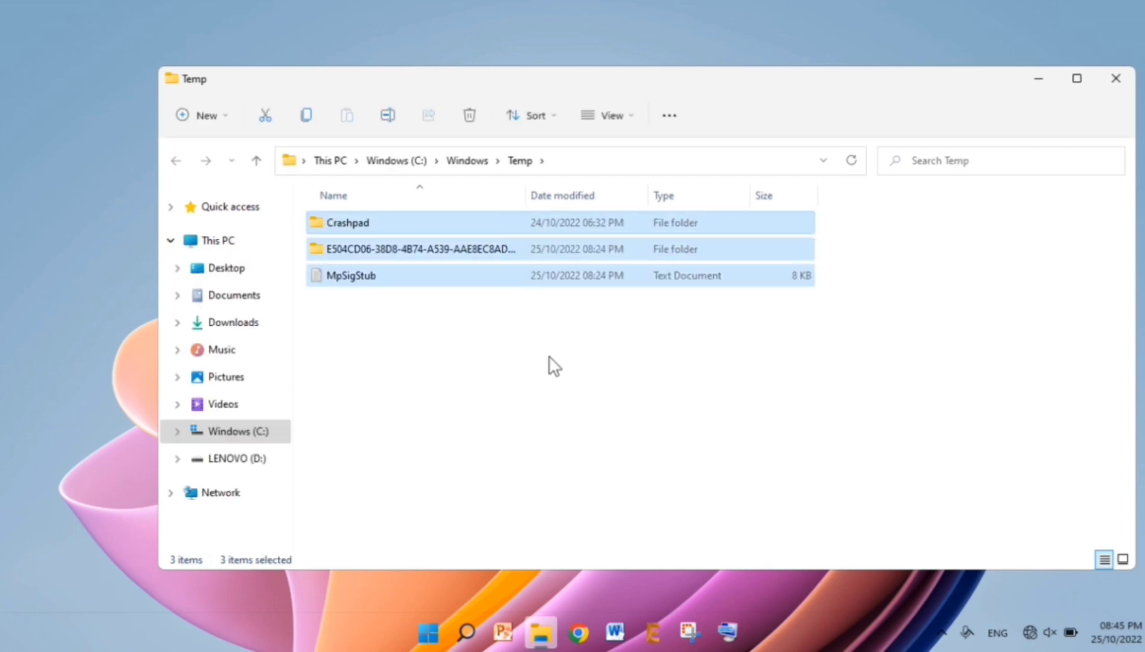
pyautogui.press('Delete')
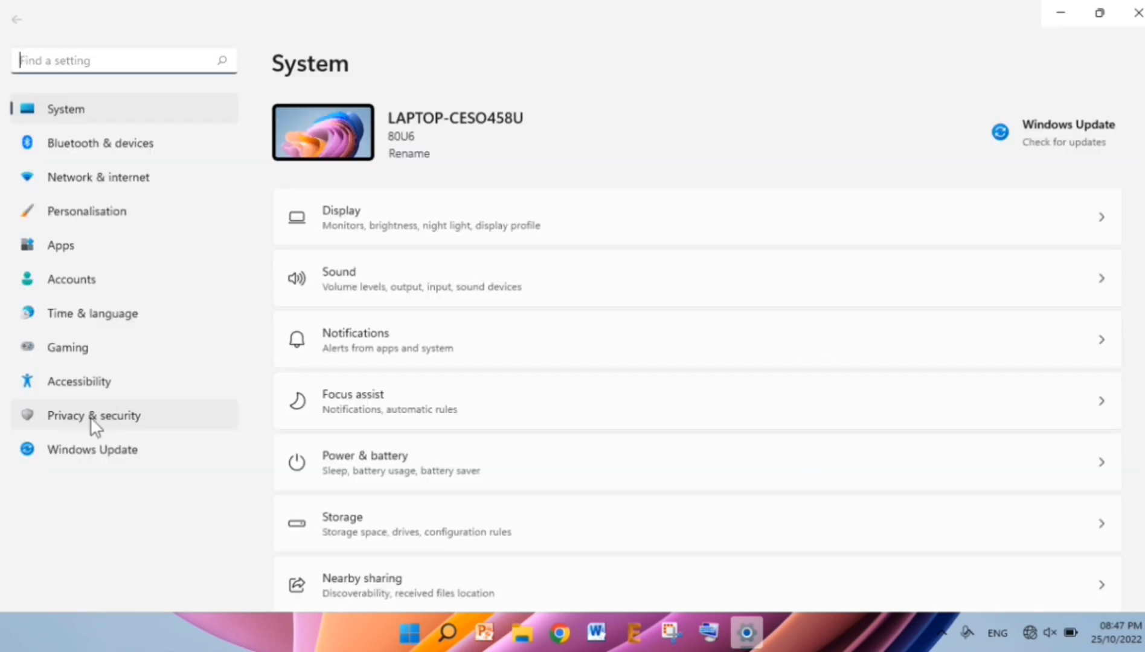
# - On the Windows Update page, pause updates for the longer period, until 29/11/2022
pyautogui.click(92, 448)
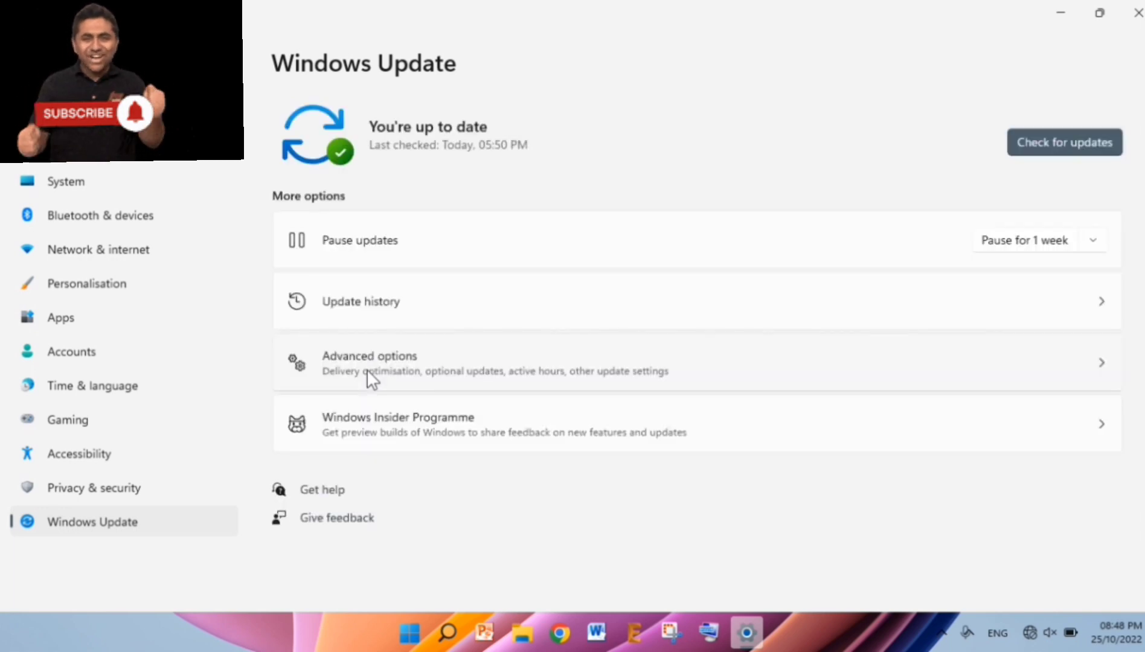
pyautogui.click(1108, 243)
pyautogui.click(1065, 354)
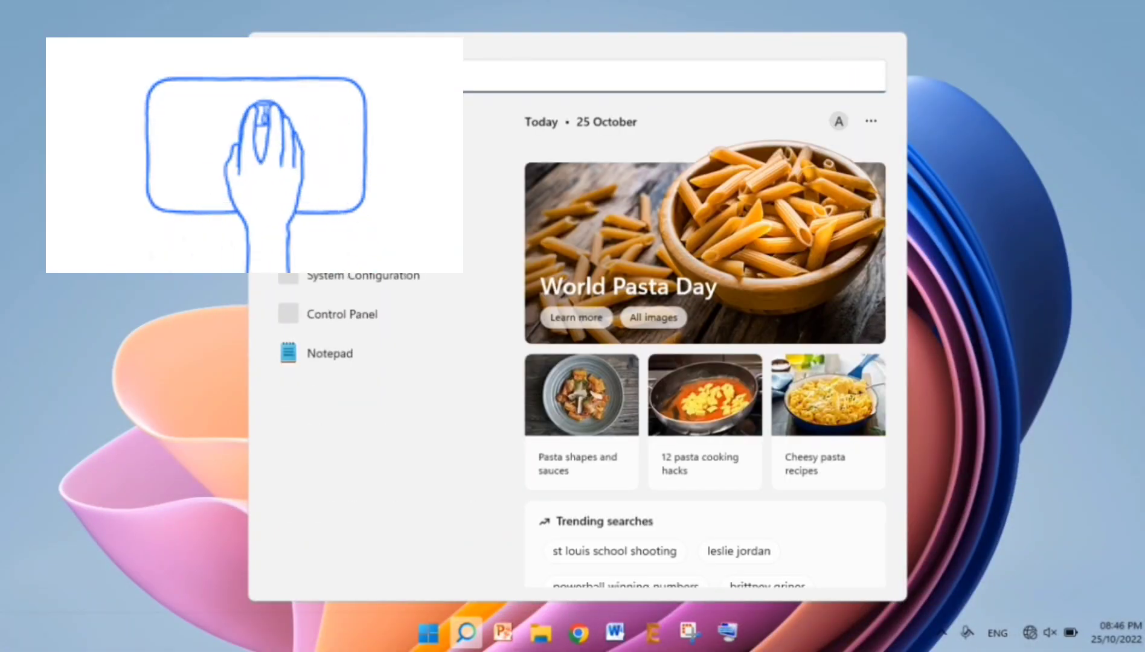
pyautogui.write('windows')
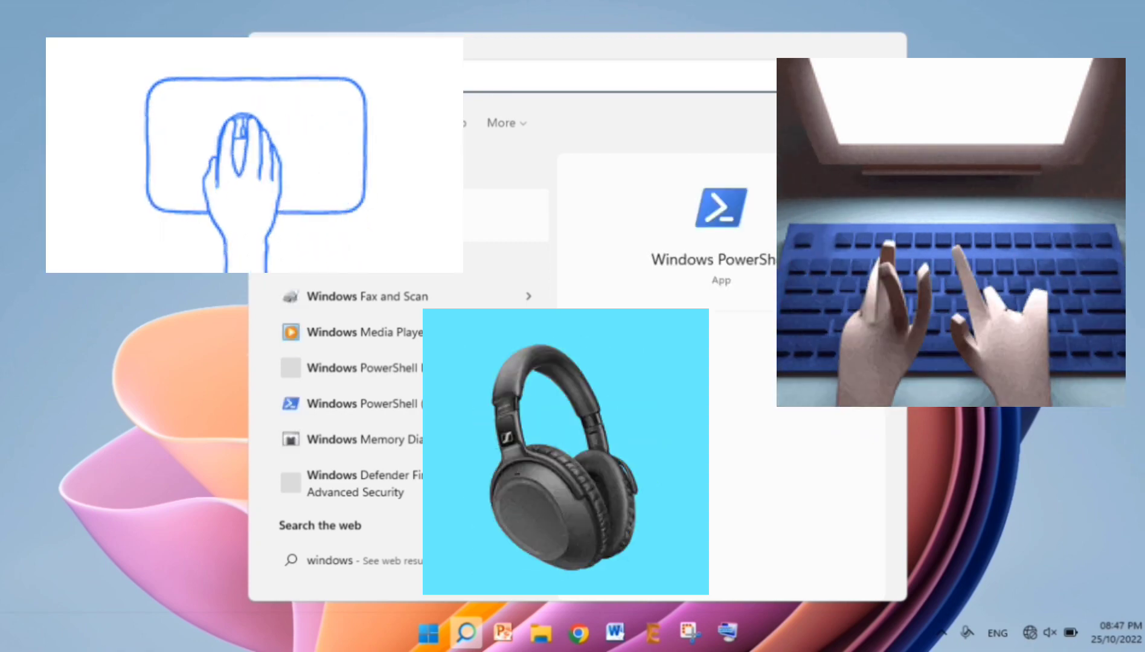
pyautogui.press('BackSpace')
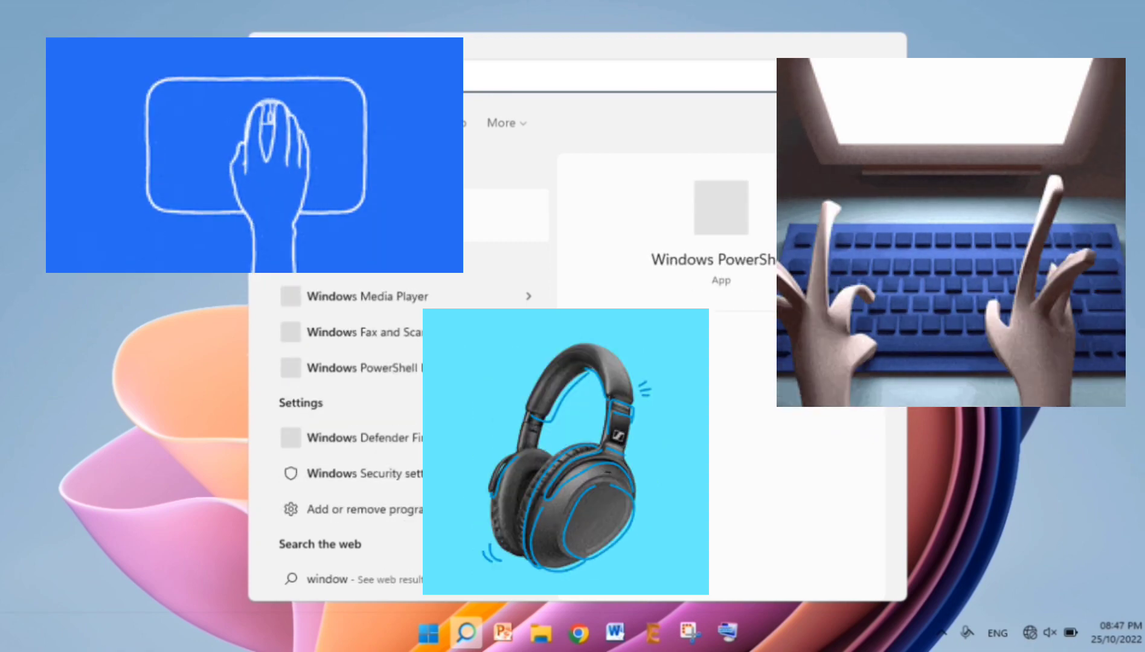
pyautogui.press('BackSpace')
pyautogui.press('BackSpace')
pyautogui.press('BackSpace')
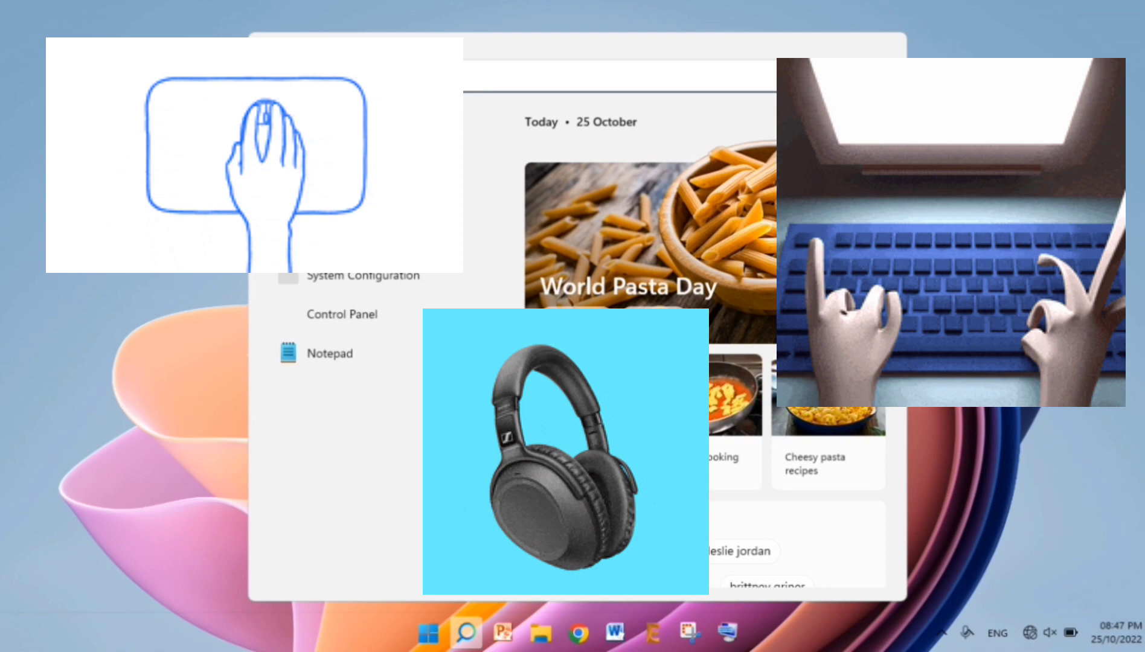
pyautogui.click(465, 632)
pyautogui.moveTo(465, 632)
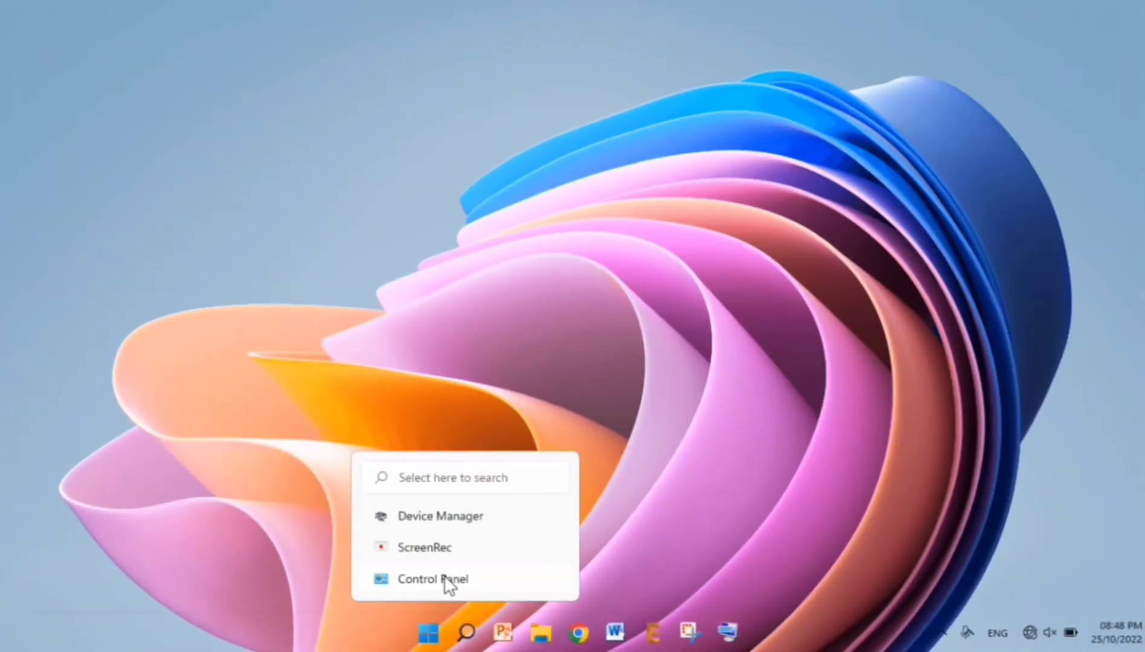
# - Launch Control Panel from search, maximise it and enter the Programs category
pyautogui.click(445, 576)
pyautogui.click(458, 585)
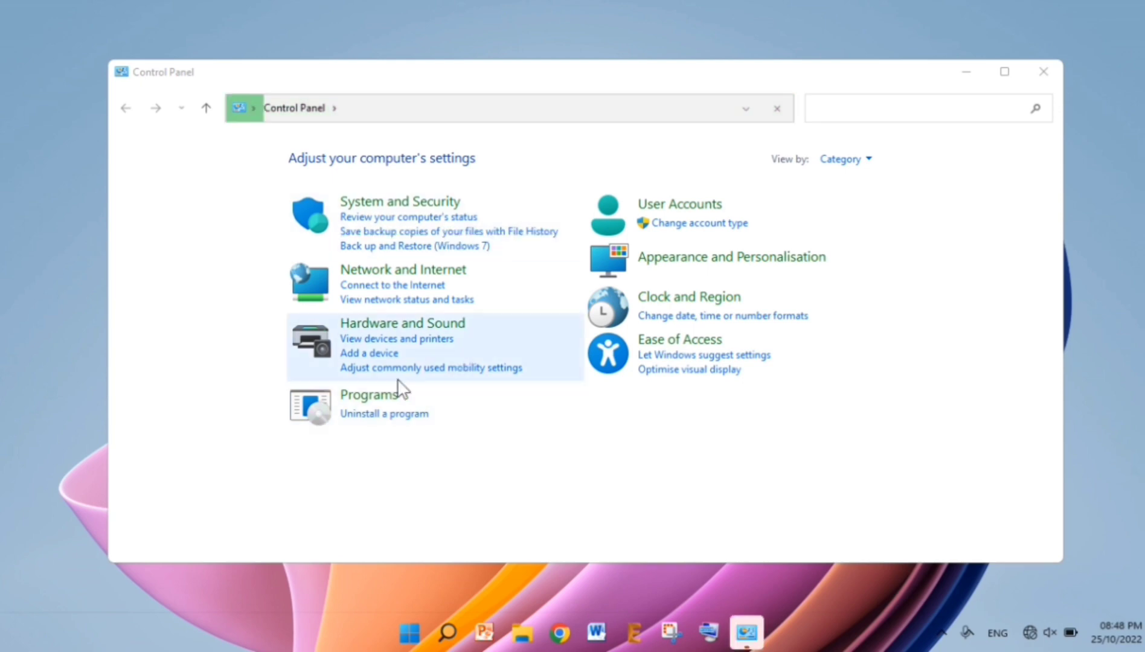
pyautogui.click(385, 395)
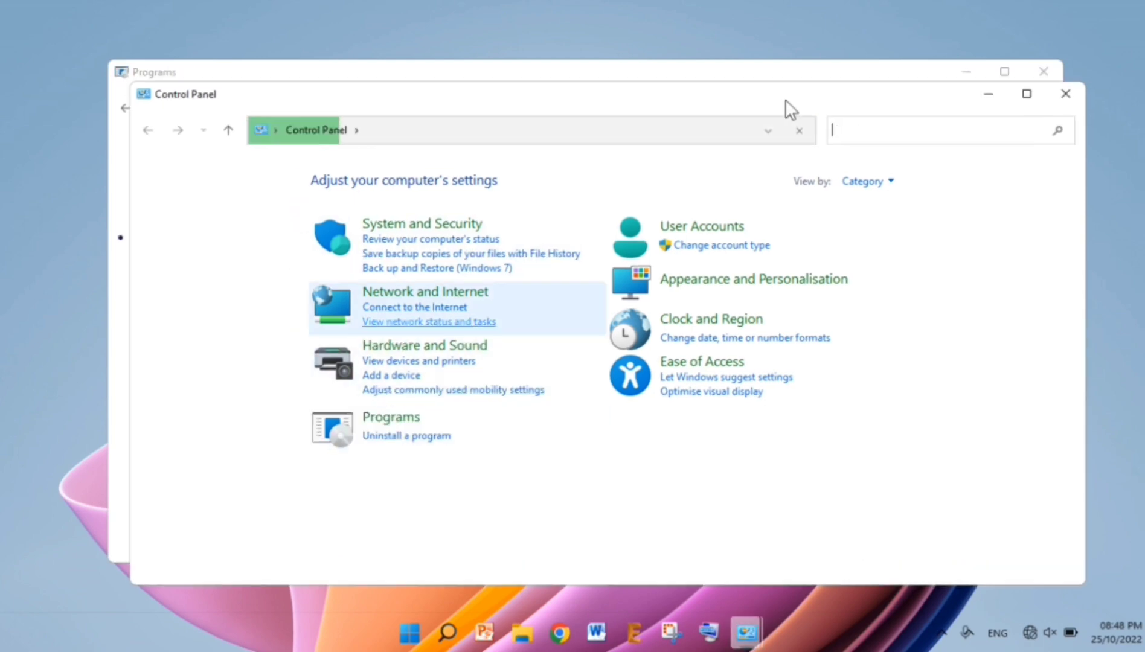
pyautogui.click(1026, 95)
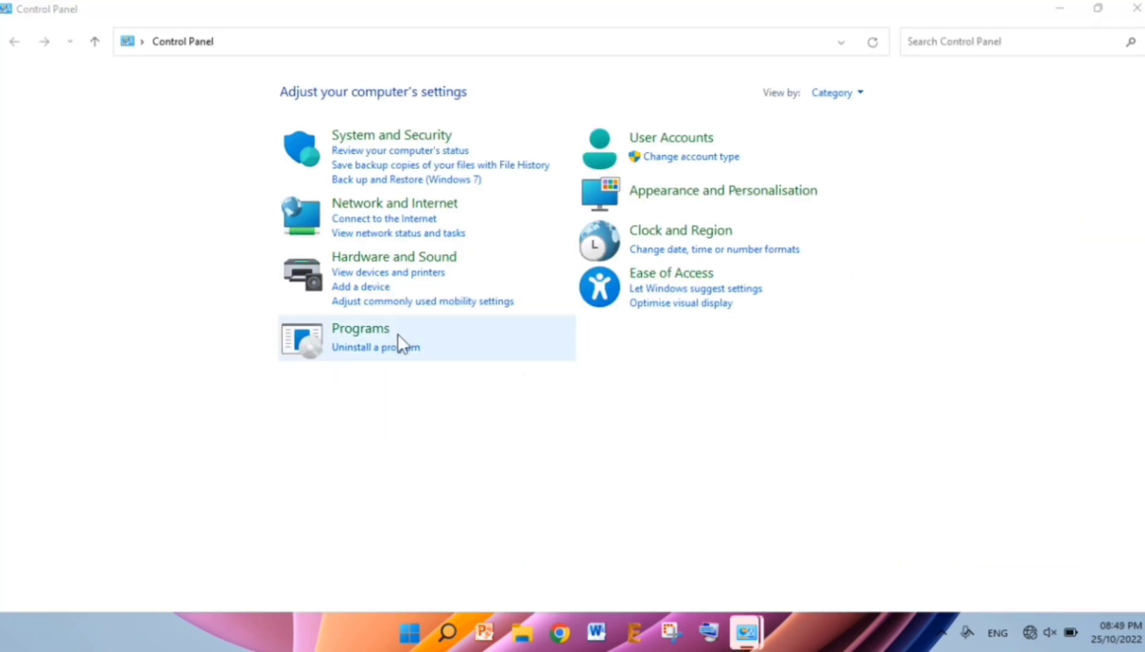
pyautogui.click(391, 420)
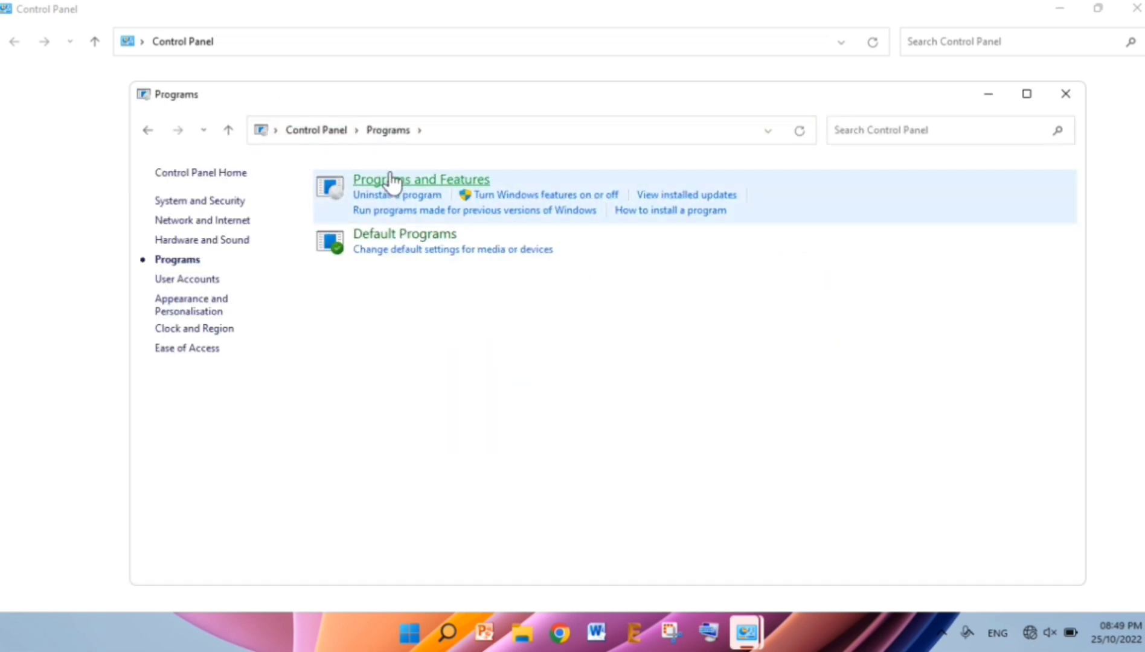
# - In Programs and Features, review the Uninstall options for LDPlayer, Microsoft Edge and Brave
pyautogui.click(391, 179)
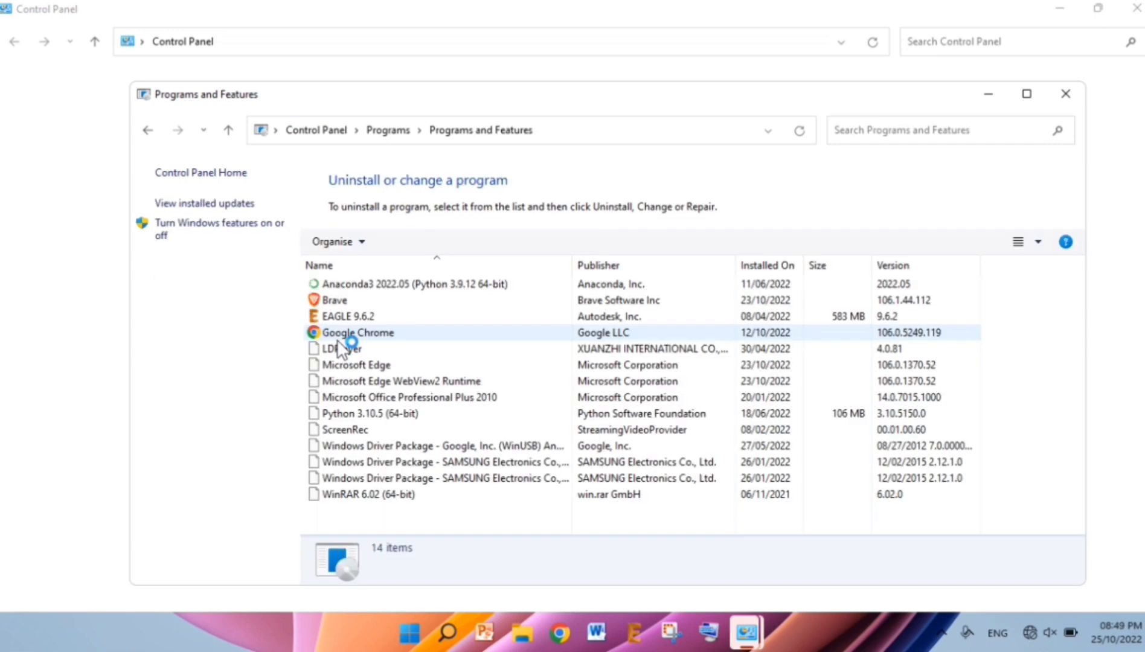
pyautogui.rightClick(355, 349)
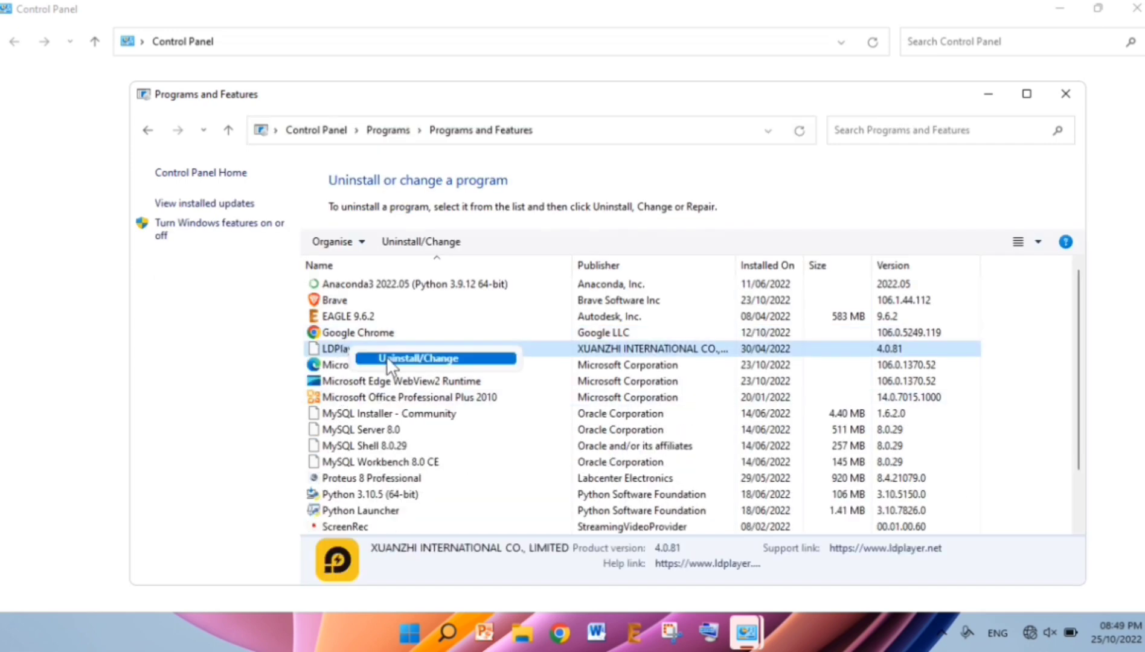
pyautogui.click(251, 367)
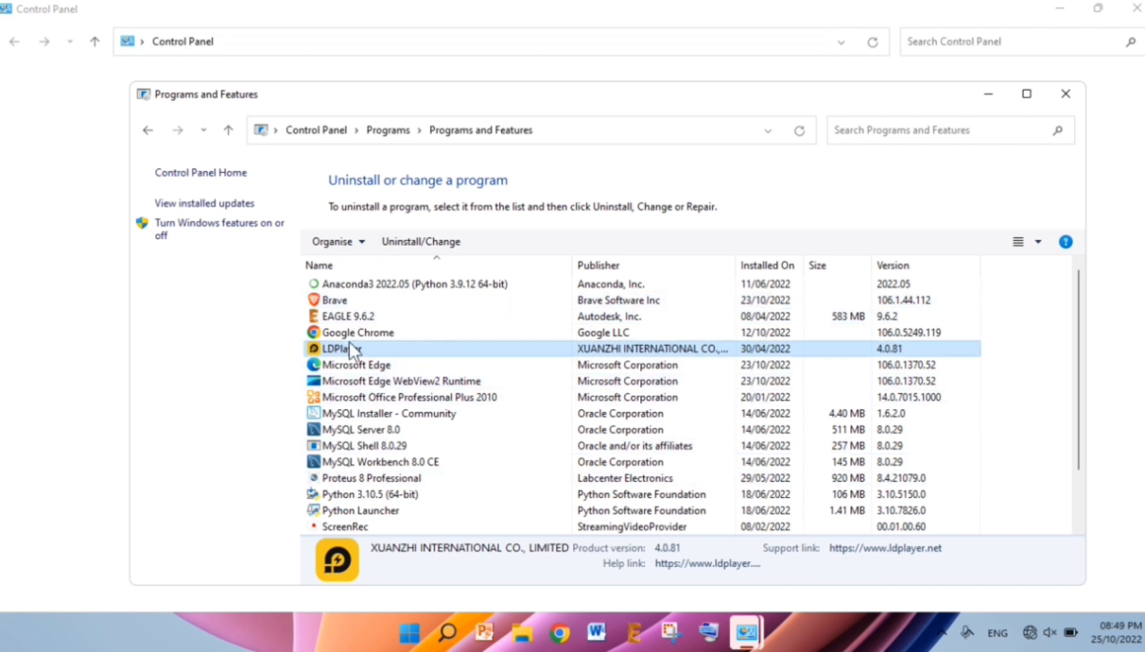
pyautogui.rightClick(348, 362)
pyautogui.click(329, 302)
pyautogui.rightClick(329, 304)
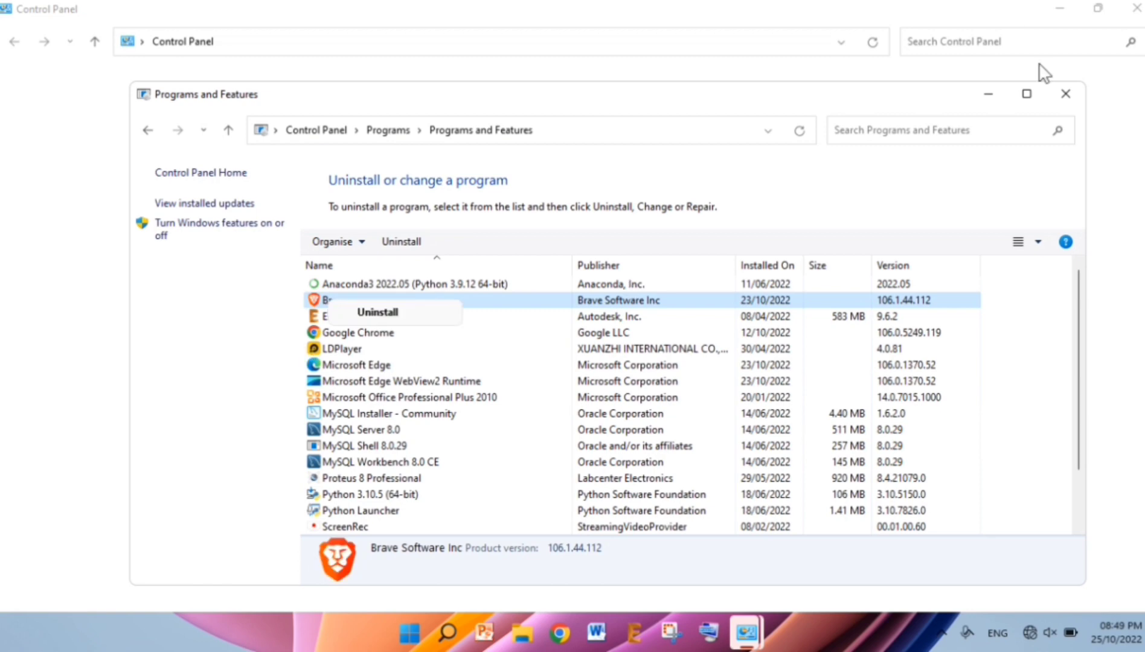
# - Close the installed programs list and the maximised Control Panel window
pyautogui.click(1058, 89)
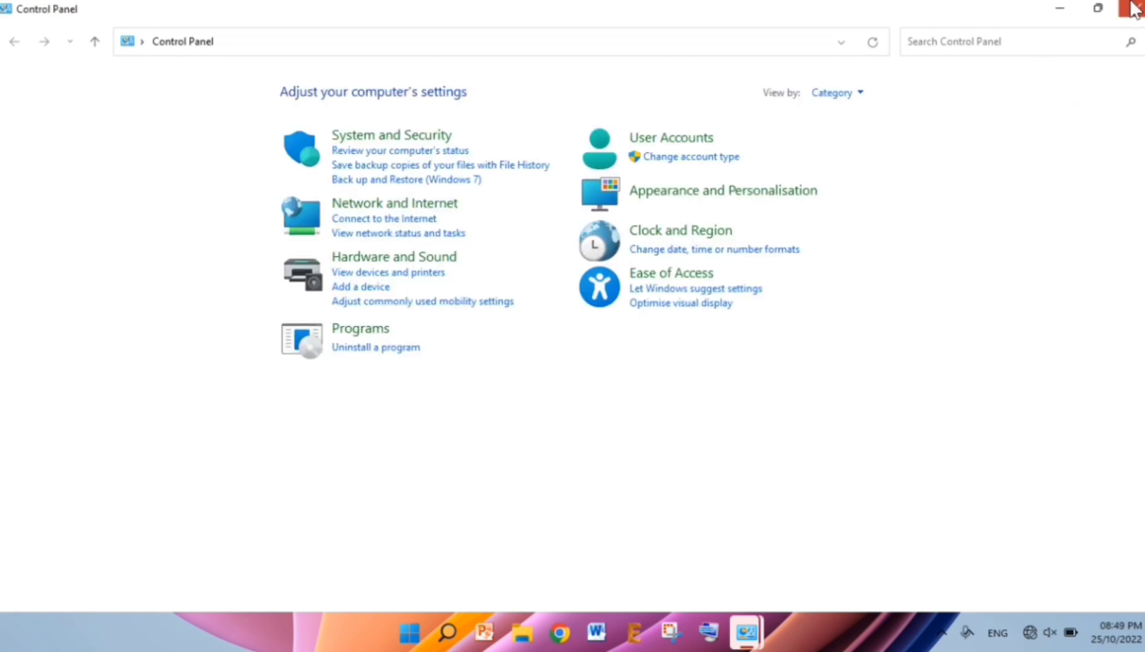
pyautogui.click(1134, 9)
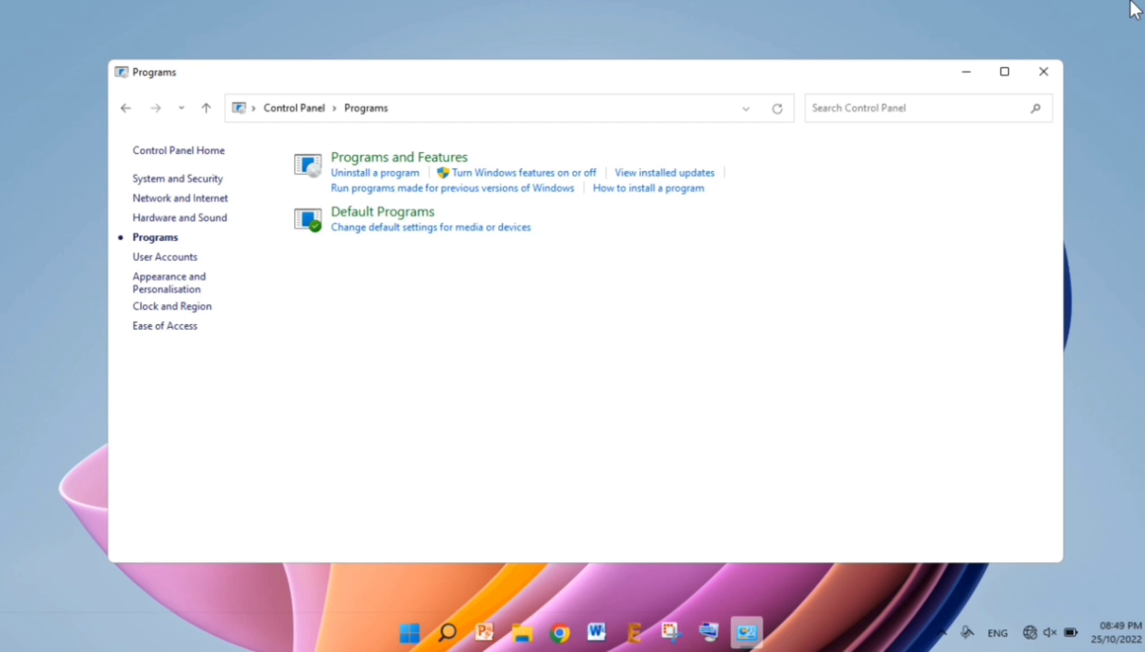
# - Reopen the Temp folder via Run, confirm it is empty and close it
pyautogui.click(1043, 71)
pyautogui.rightClick(427, 630)
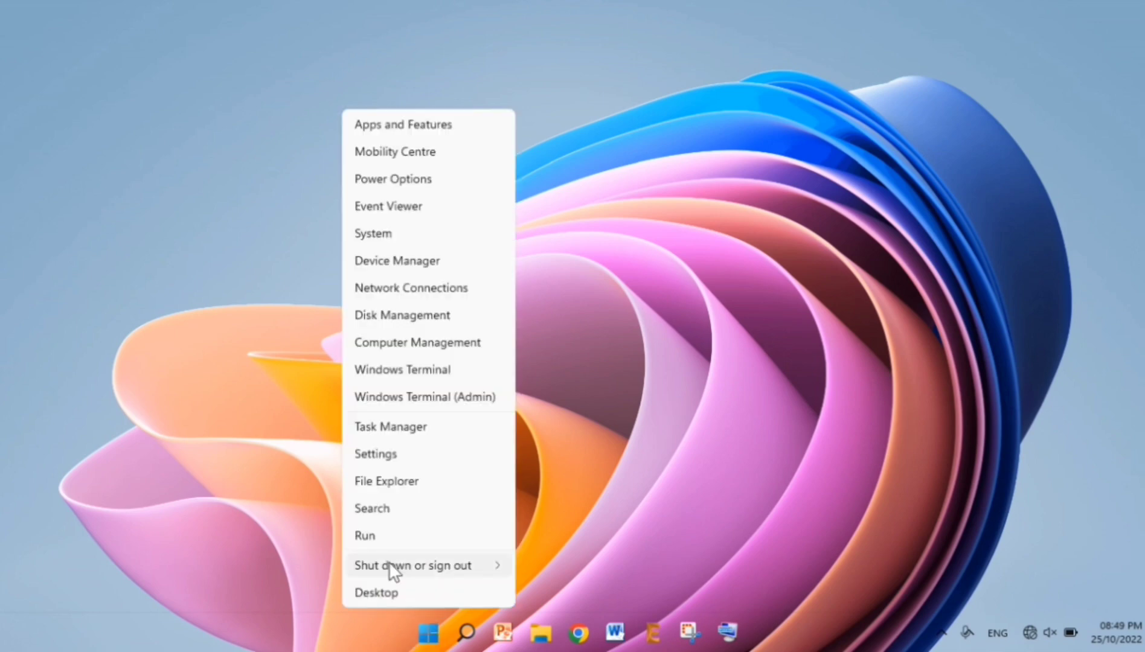
pyautogui.click(384, 539)
pyautogui.write('temp')
pyautogui.click(137, 576)
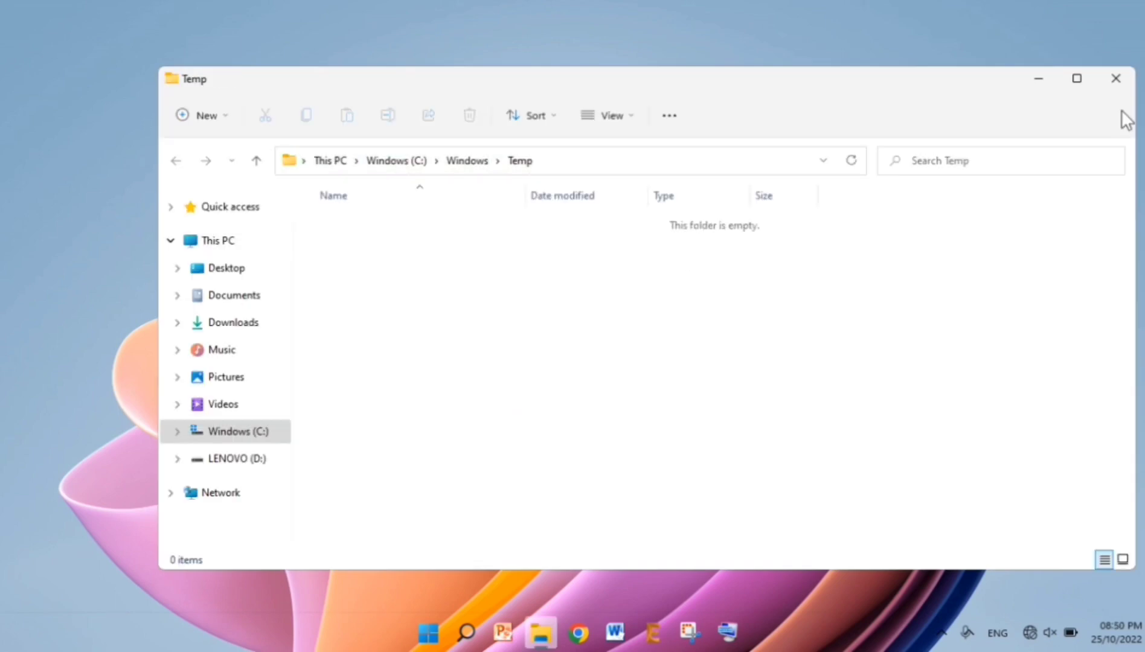
pyautogui.click(1115, 79)
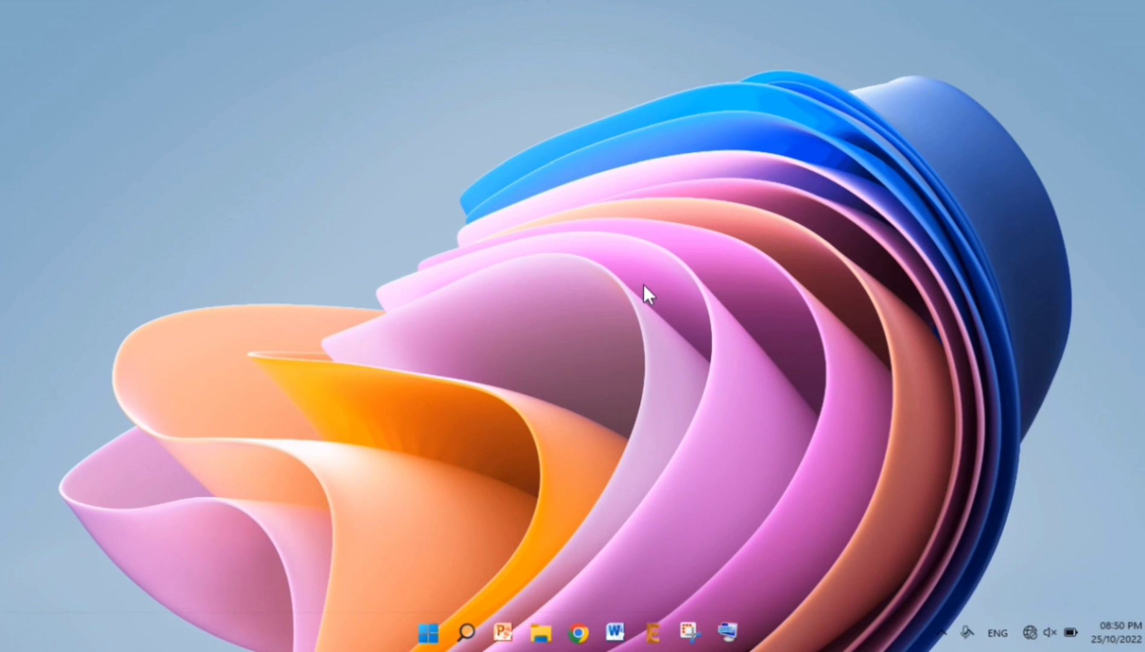
# - Launch Device Manager from the Start search results
pyautogui.rightClick(428, 631)
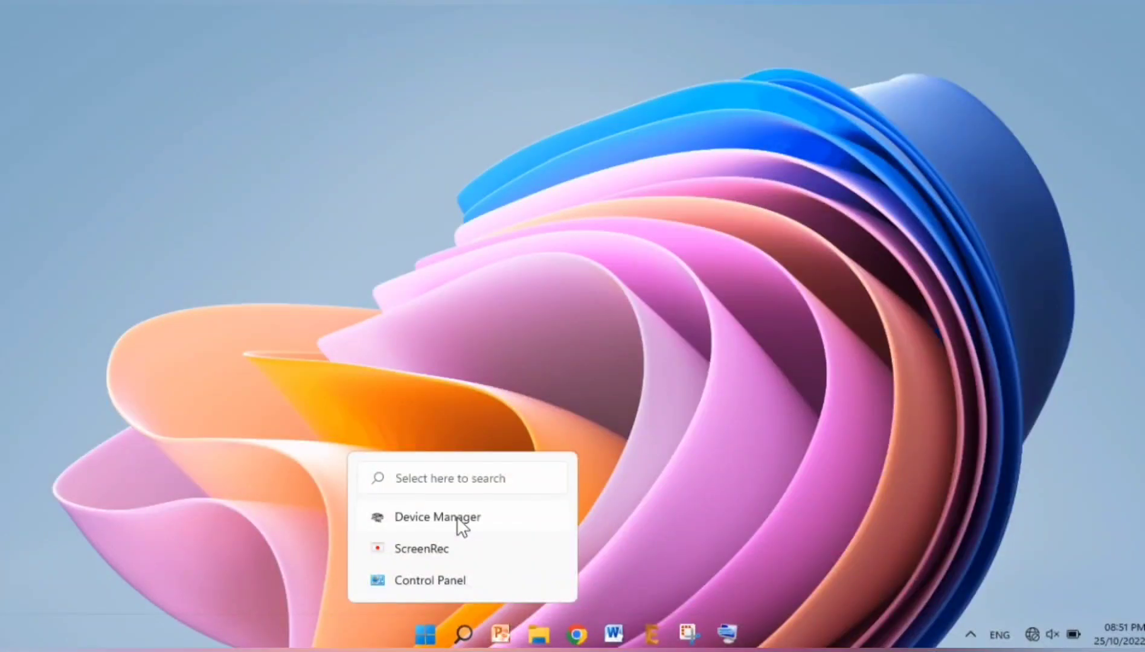
pyautogui.click(458, 521)
pyautogui.click(459, 525)
pyautogui.click(458, 524)
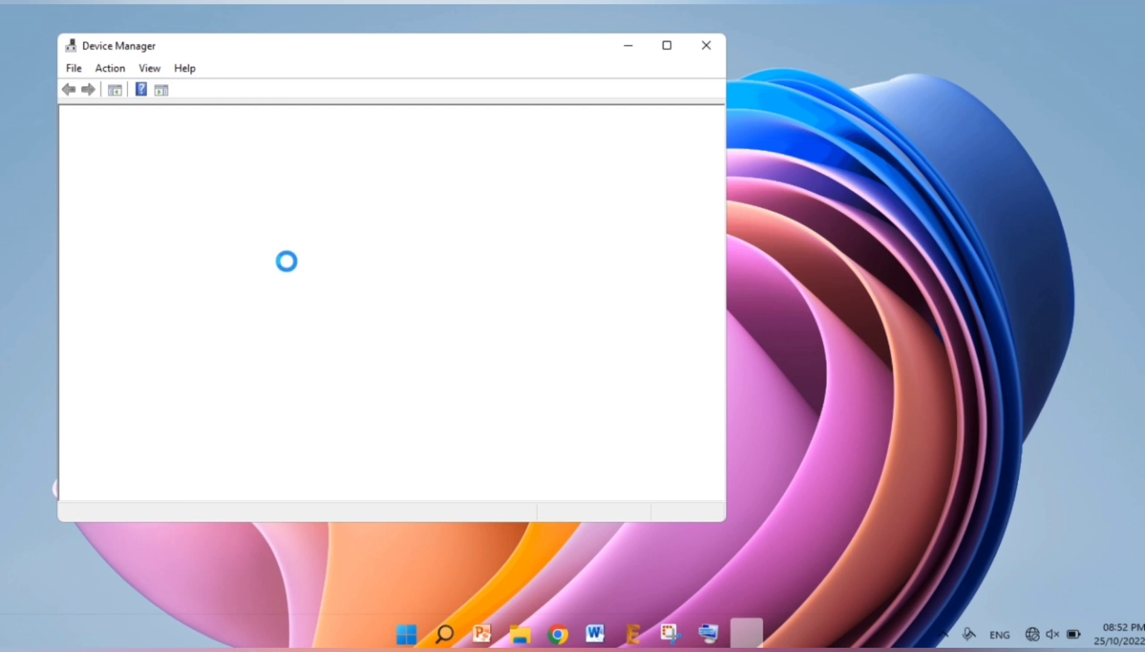
# - Scan for hardware changes, then review options for the Speakers and Microphone audio devices
pyautogui.click(667, 51)
pyautogui.click(146, 46)
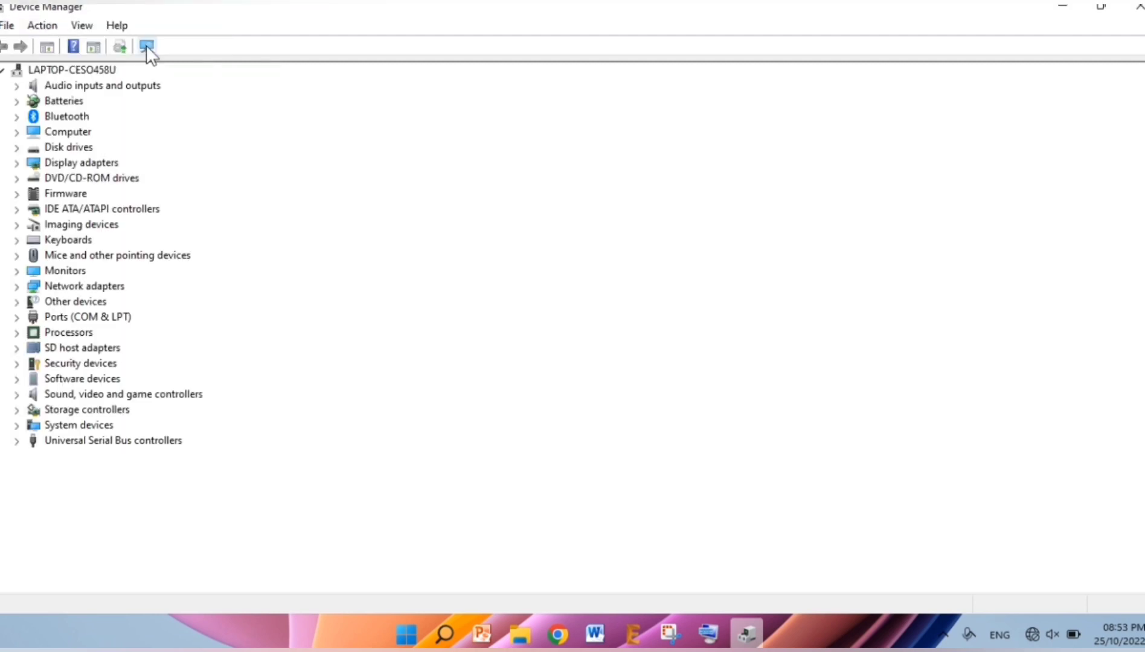
pyautogui.click(17, 85)
pyautogui.click(69, 114)
pyautogui.rightClick(68, 114)
pyautogui.click(317, 160)
pyautogui.rightClick(217, 101)
pyautogui.click(316, 241)
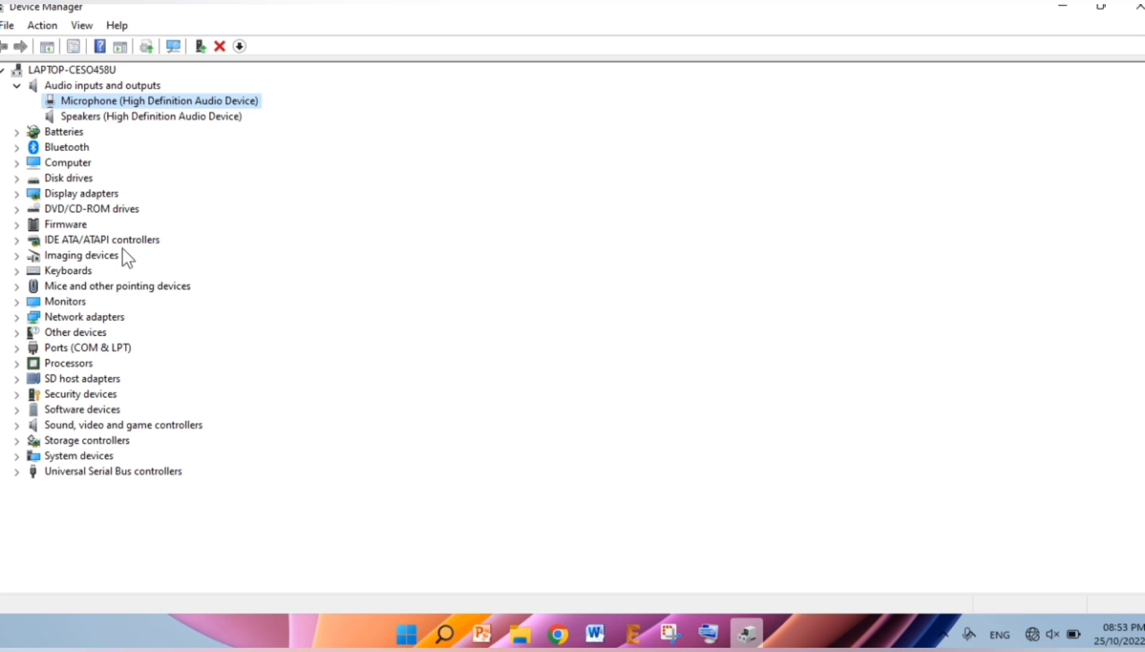
# - Inspect the WDC disk drive, rescan Other devices for hardware changes and close Device Manager
pyautogui.doubleClick(78, 181)
pyautogui.click(88, 192)
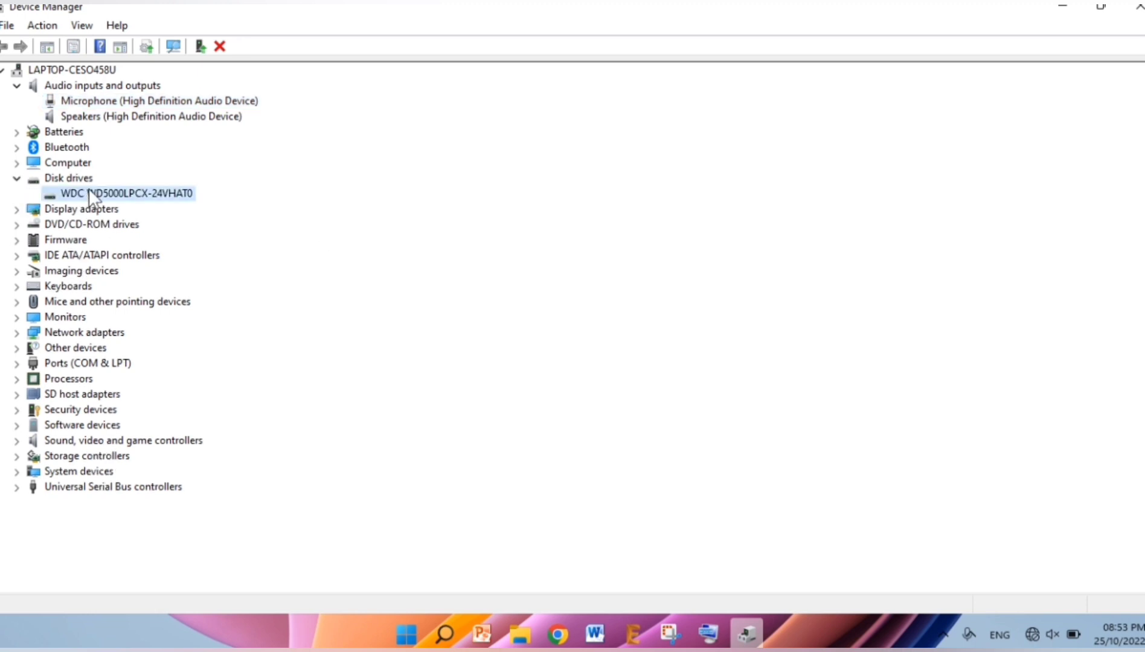
pyautogui.click(17, 348)
pyautogui.rightClick(86, 348)
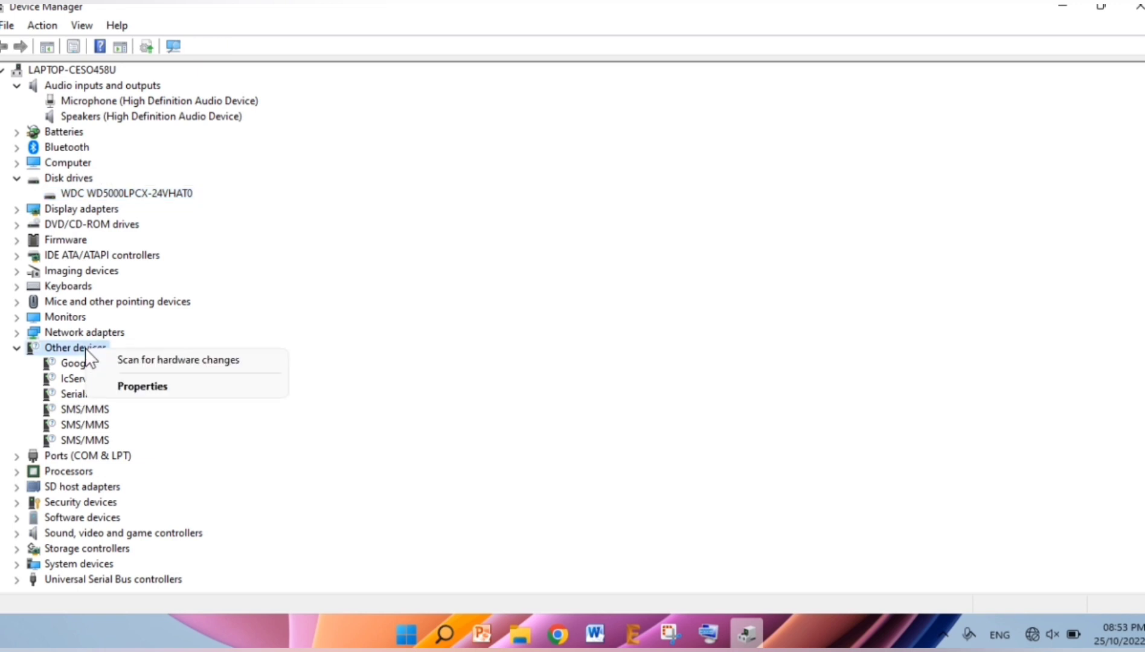
pyautogui.click(117, 355)
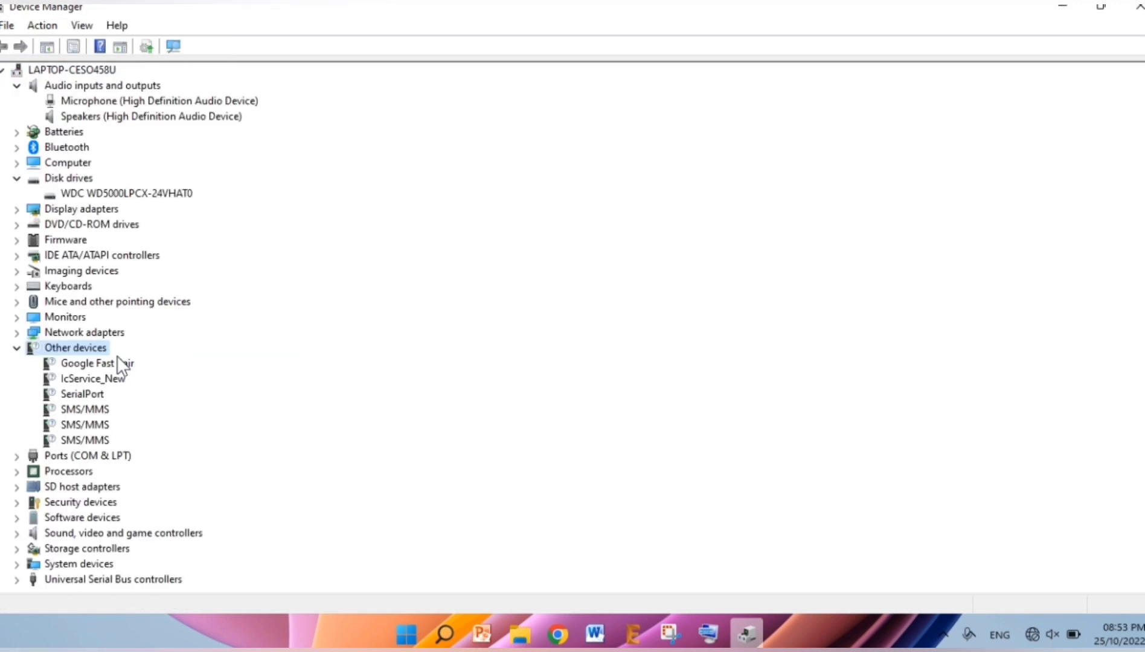
pyautogui.click(1131, 9)
# - Choose Restart from the Start button's power menu
pyautogui.rightClick(407, 634)
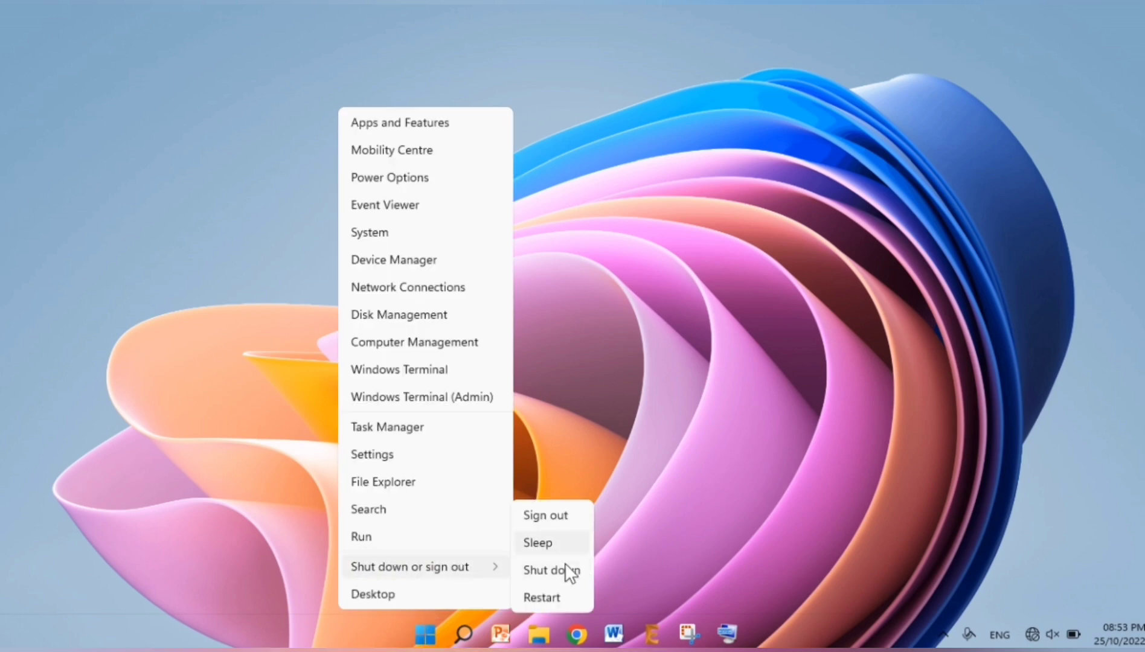
pyautogui.click(630, 563)
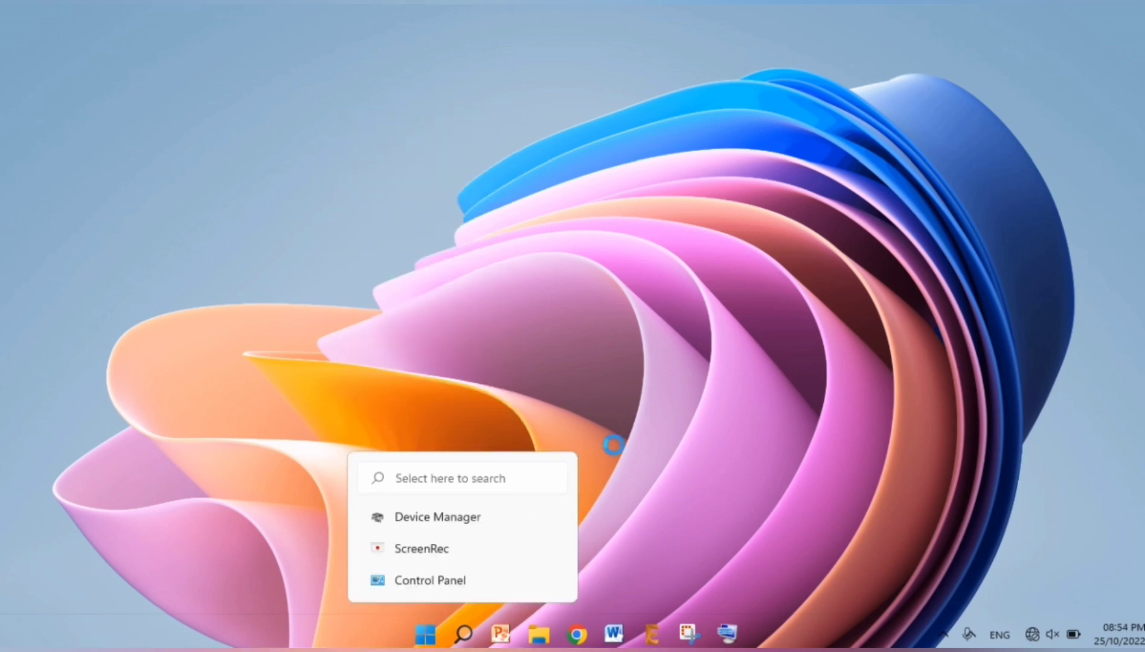